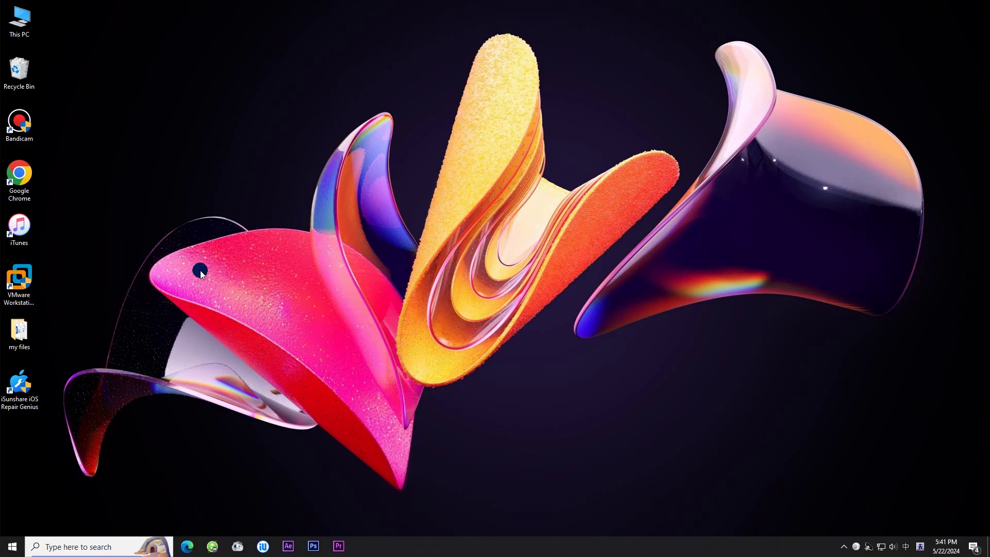
Step: Launch iTunes from its desktop shortcut
click(15, 231)
double_click(16, 232)
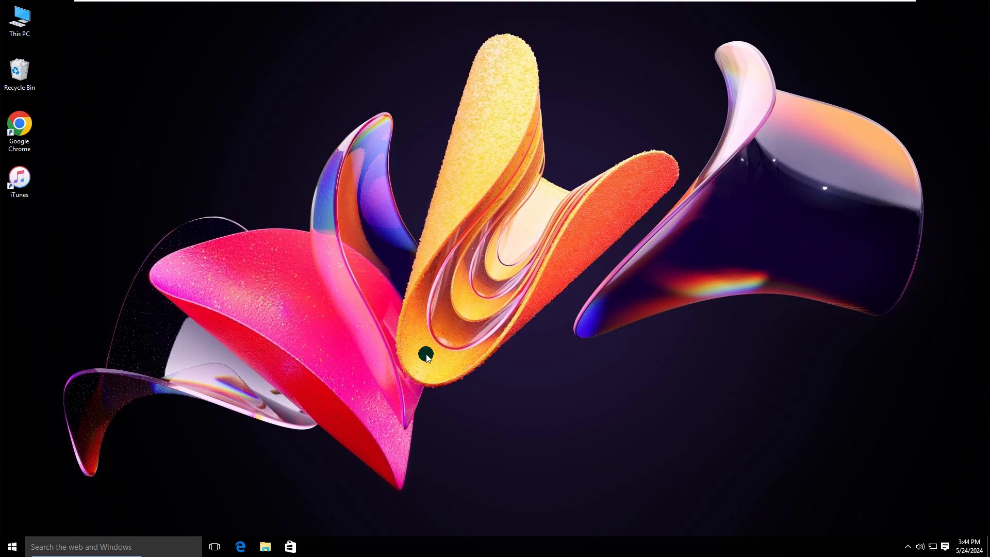
Step: Uninstall iTunes through Control Panel's Programs and Features, then close the window
right_click(11, 550)
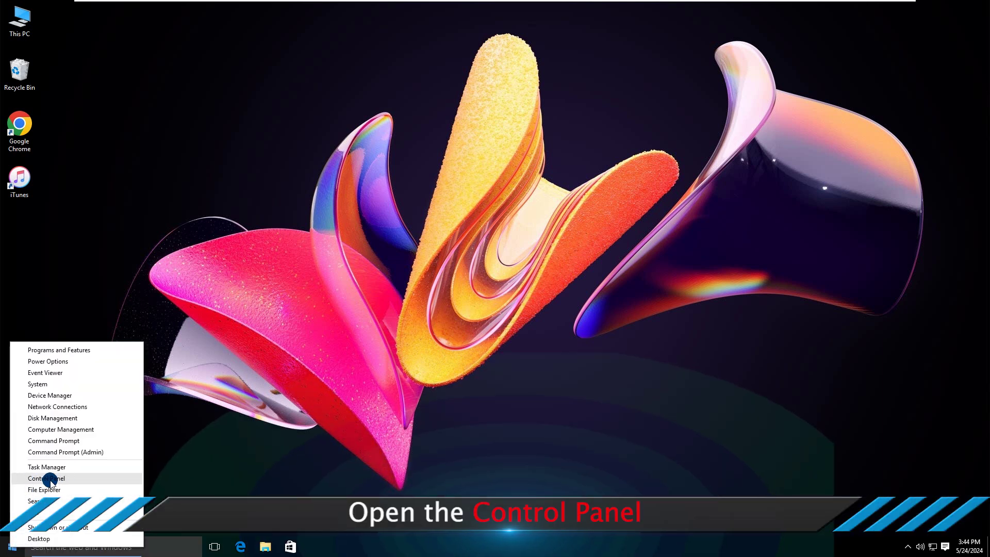
click(50, 479)
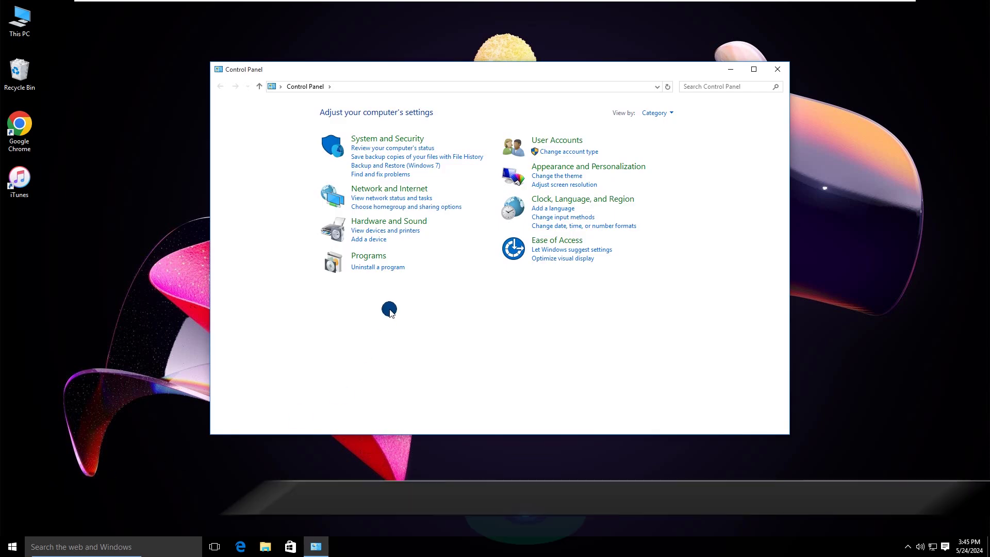
click(378, 268)
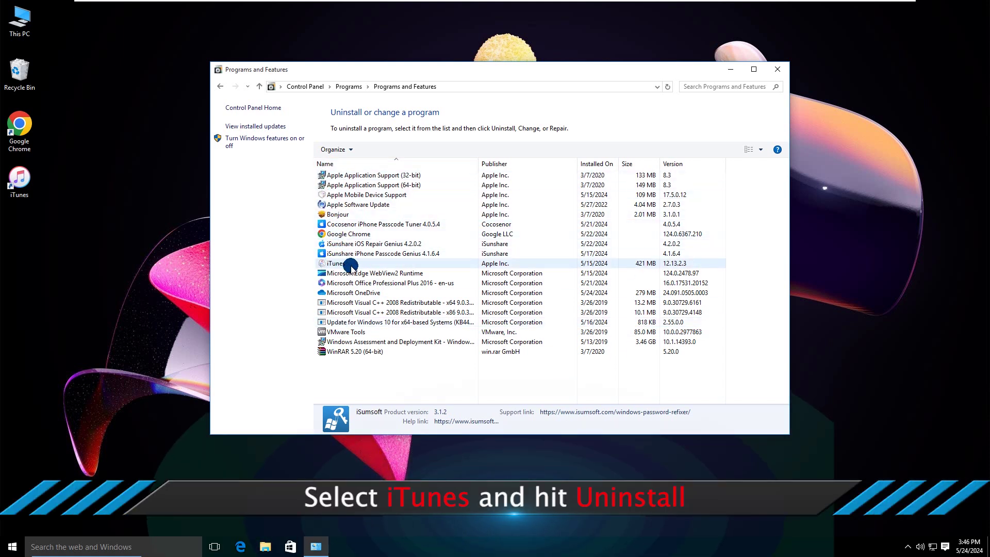
click(339, 264)
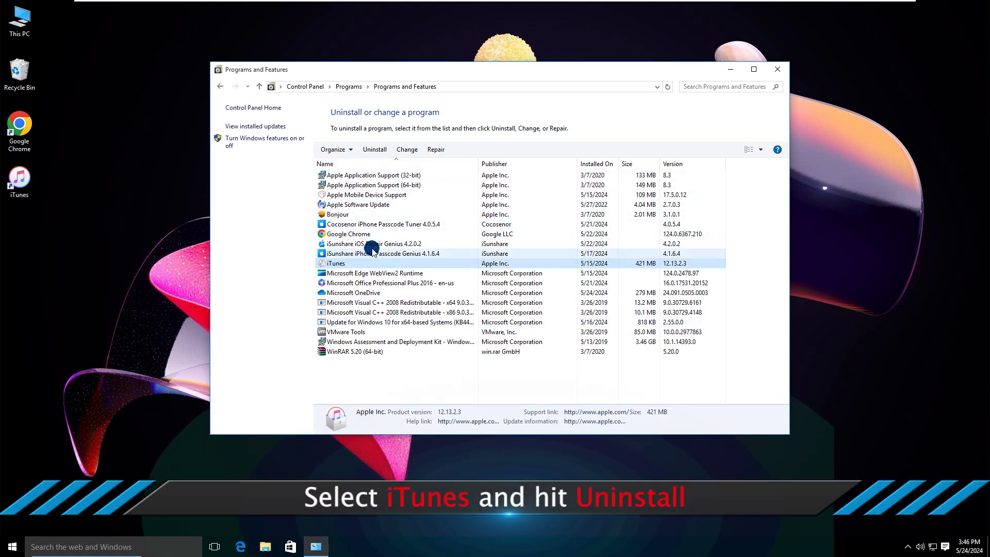
click(375, 149)
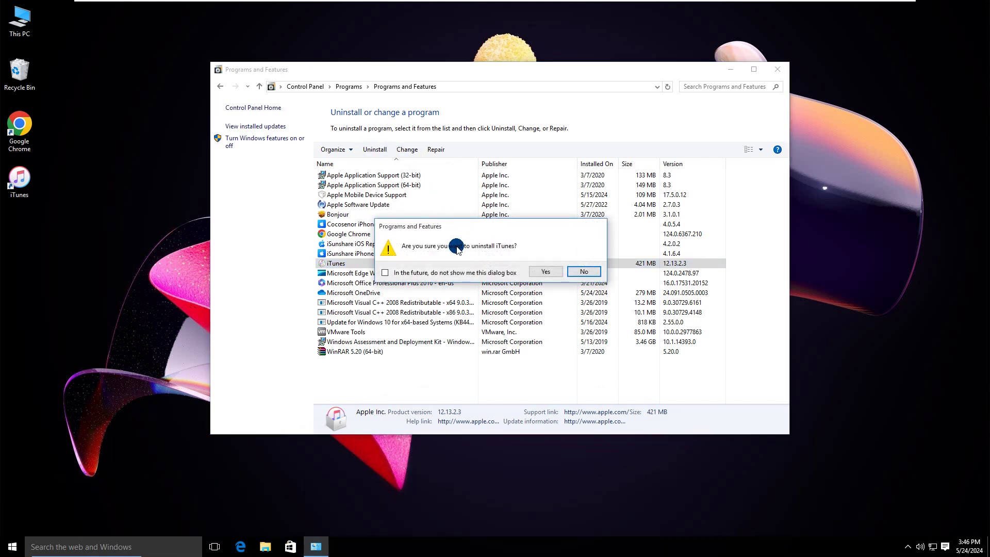
click(547, 273)
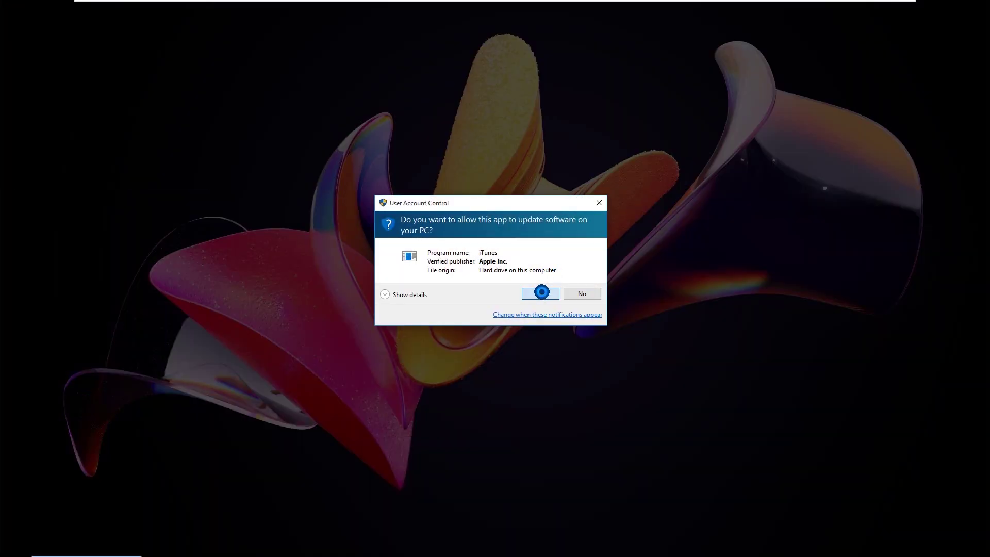
click(541, 292)
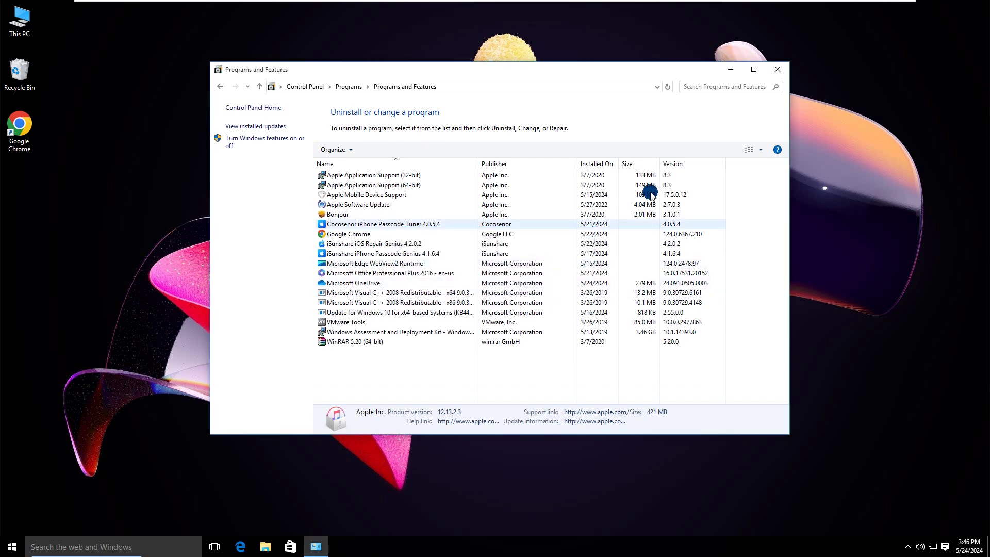
click(777, 70)
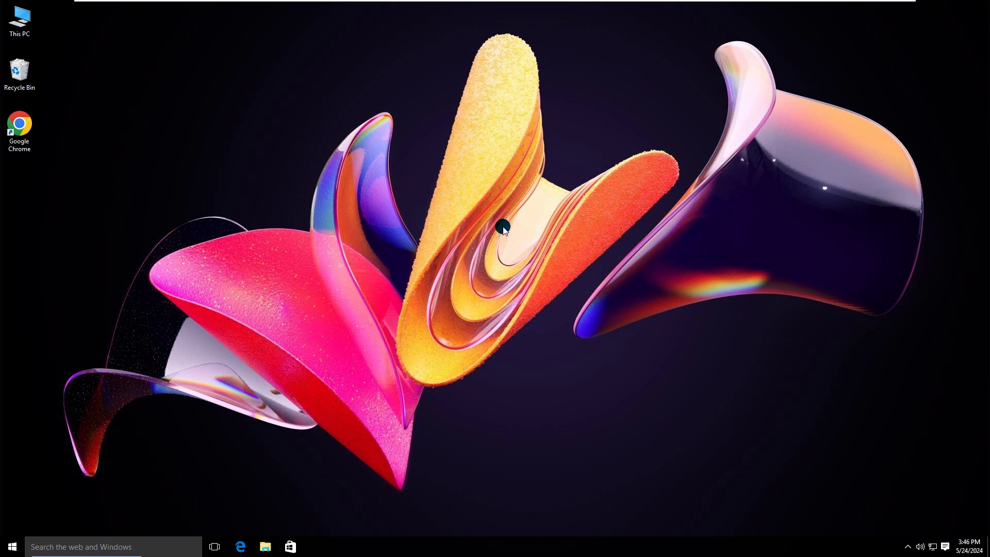
double_click(15, 126)
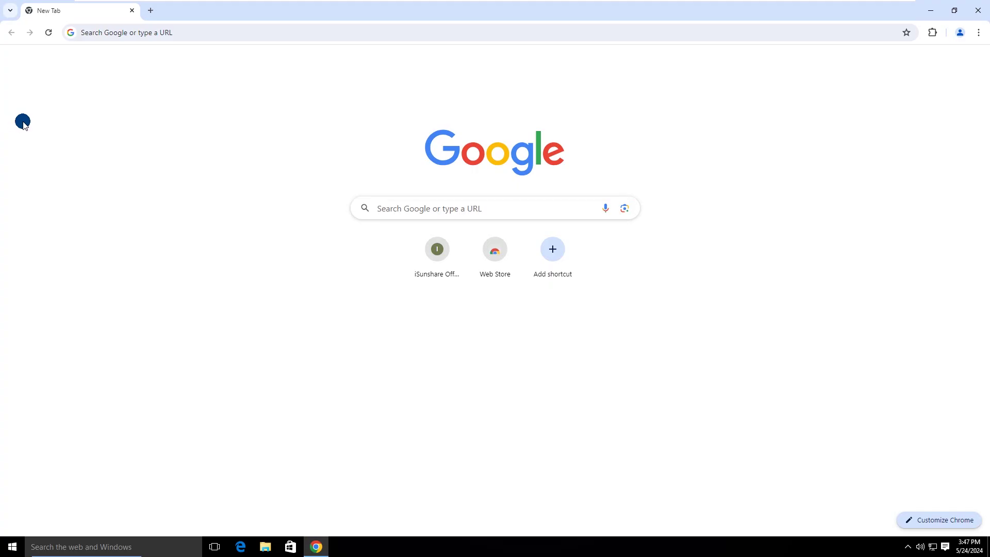
click(100, 31)
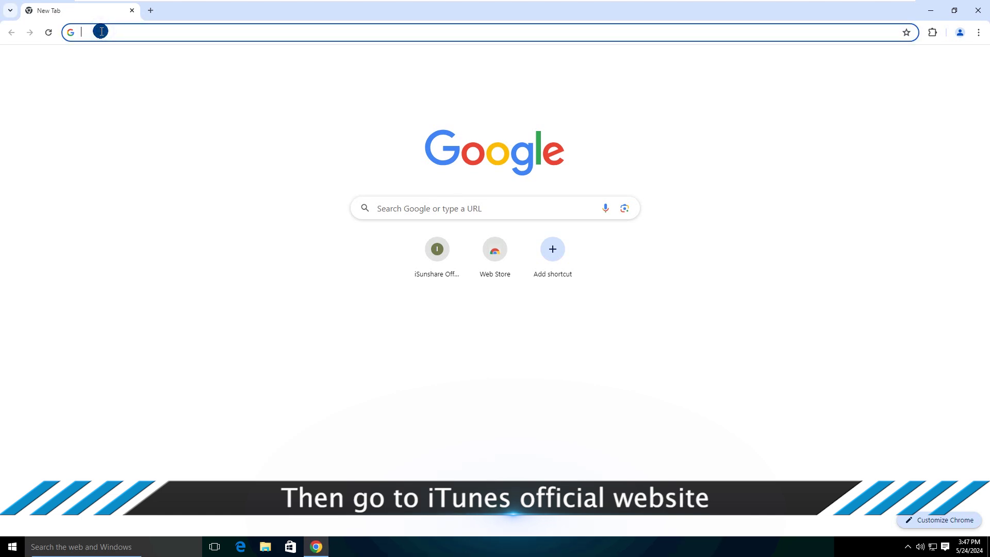
text(https://www.apple.com/itunes/)
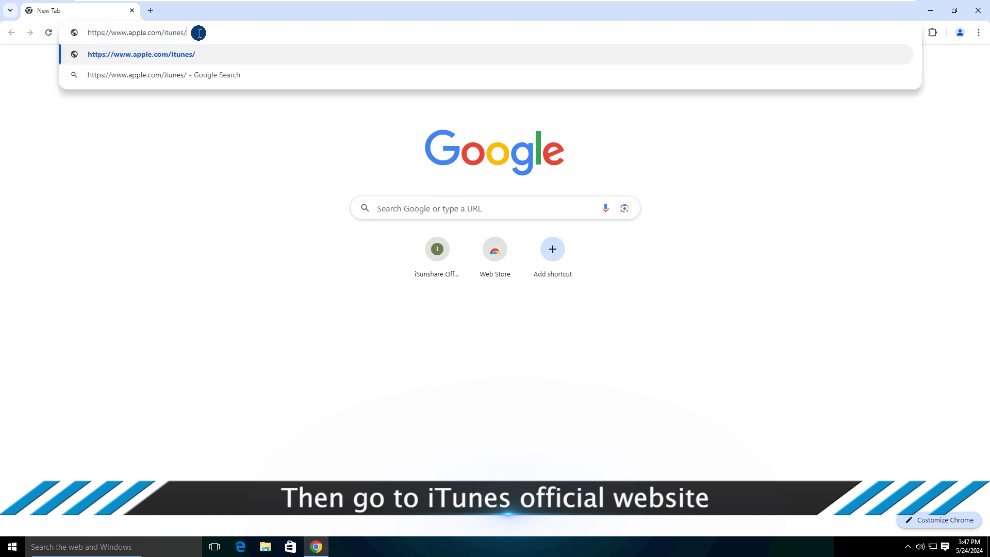
key(Return)
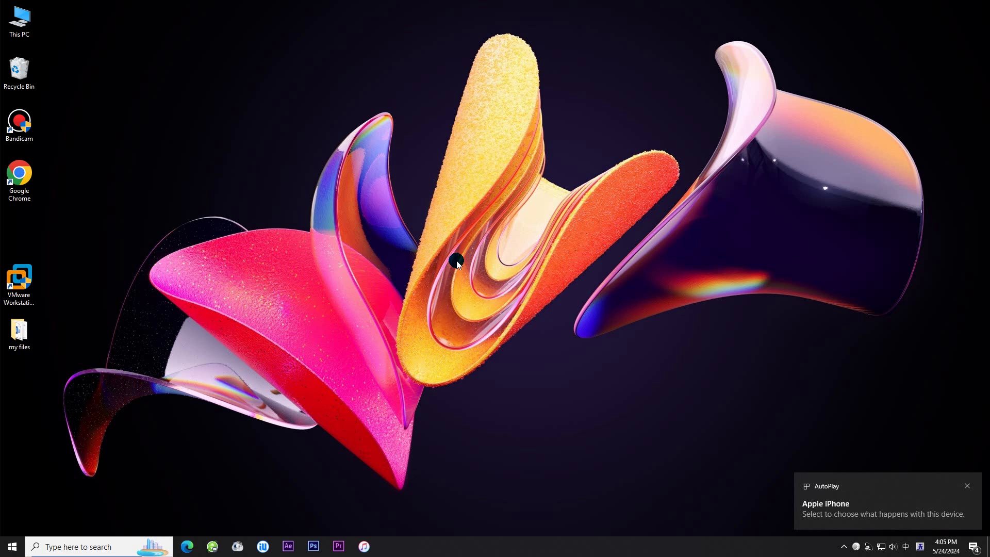
Step: Dismiss the can't-read-iPhone error and choose Restore iPhone on the iPhone 12 summary
click(365, 547)
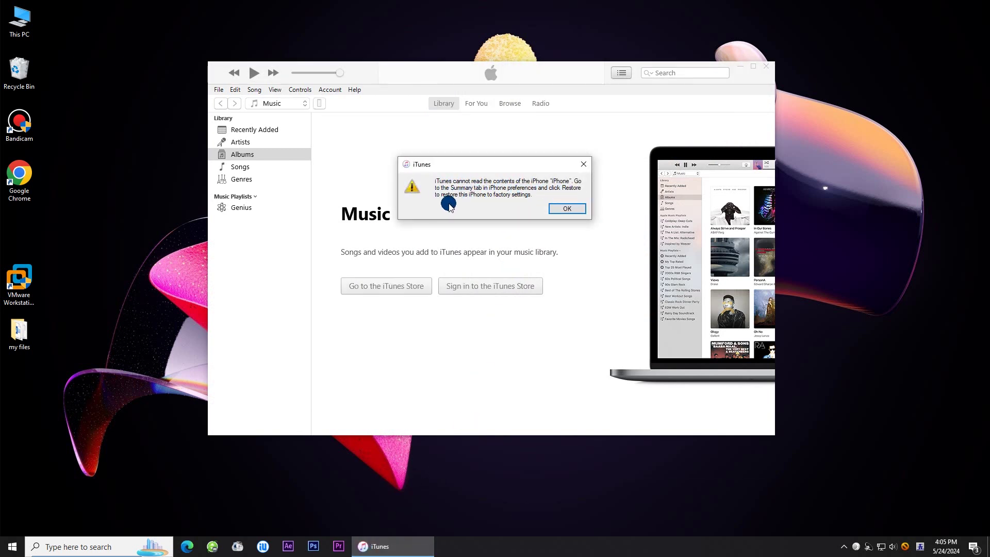
click(568, 209)
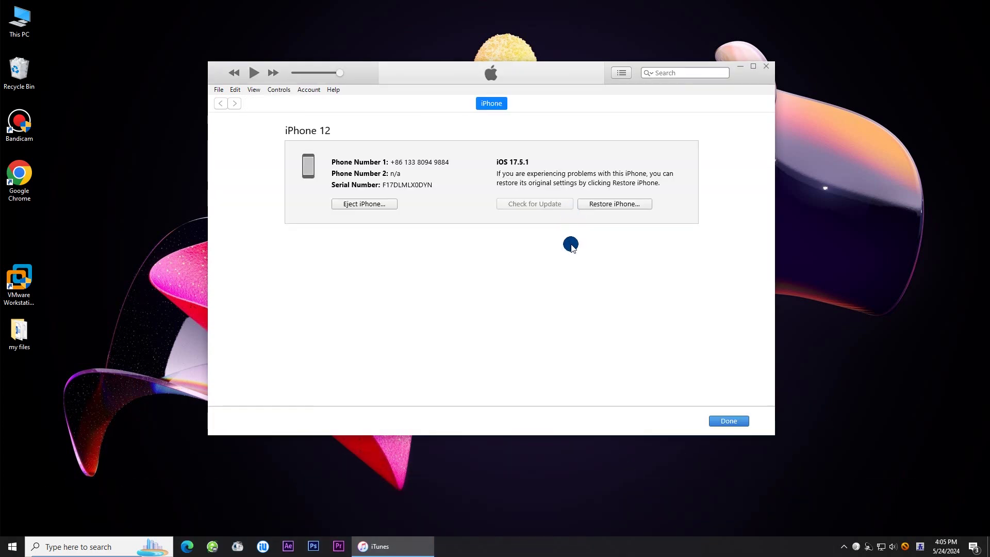
click(611, 205)
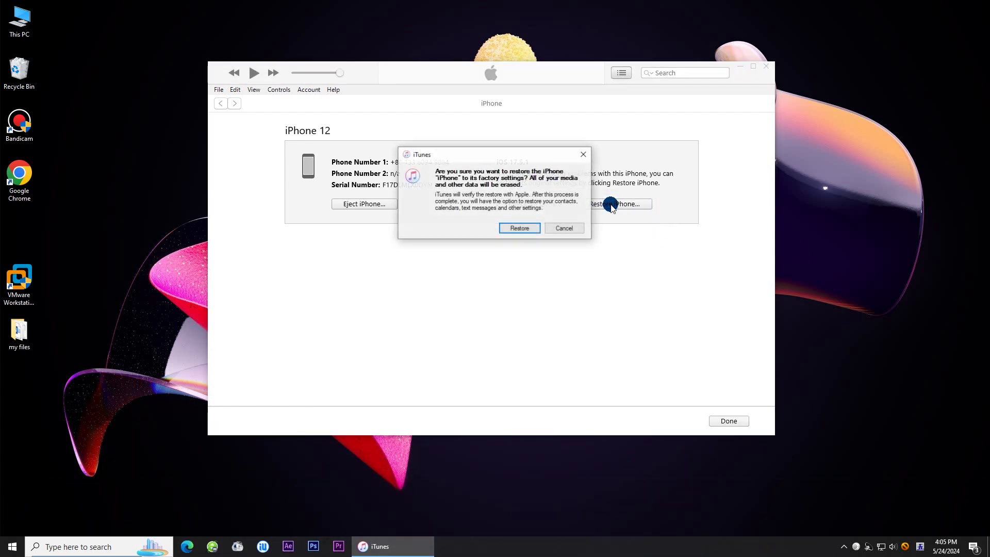
Step: Confirm the restore, accept the iOS 17.5.1 update terms, and check its download progress
click(519, 228)
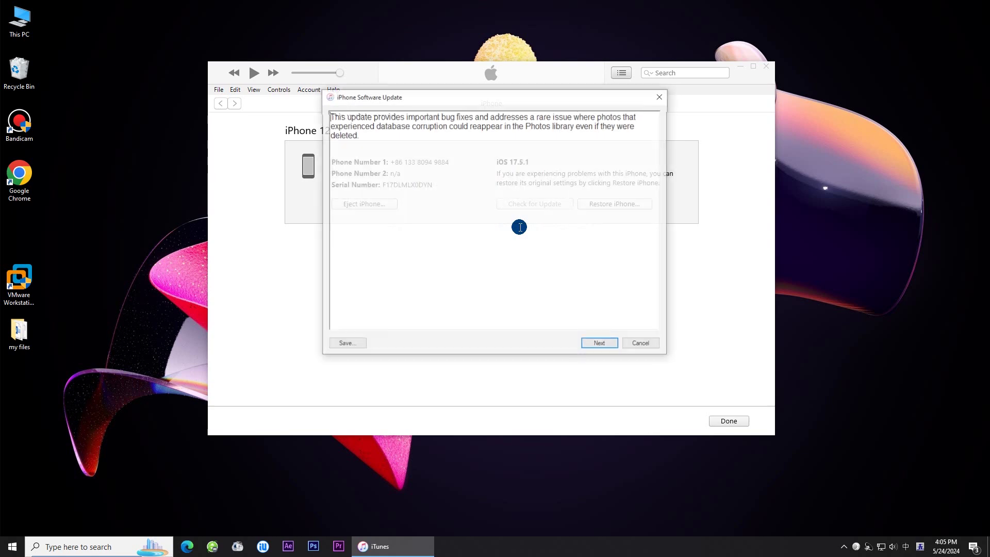
click(612, 342)
click(600, 345)
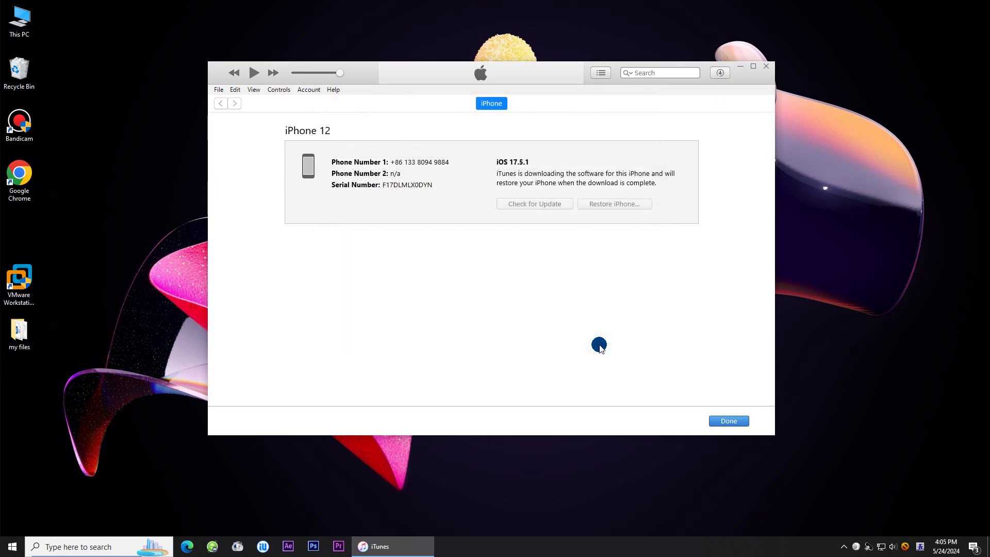
click(720, 73)
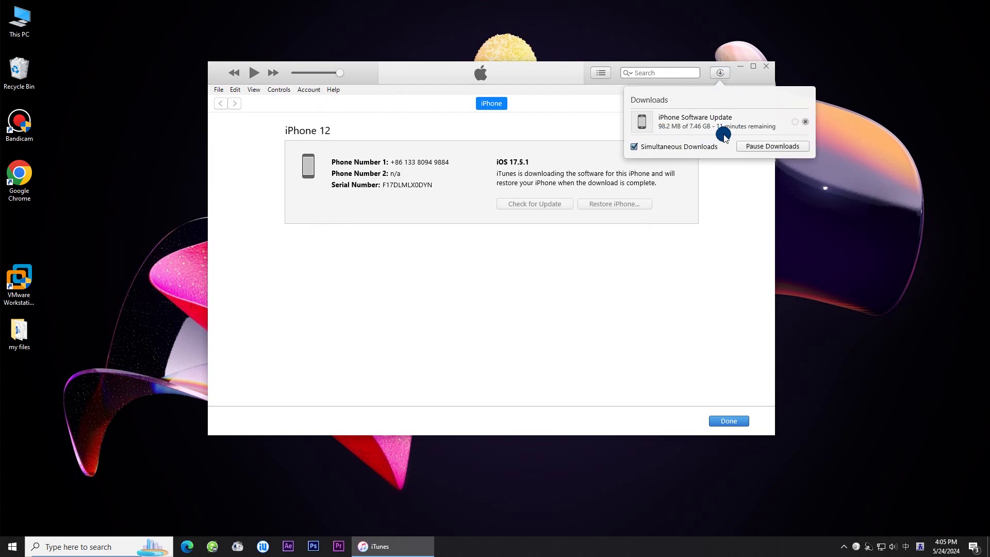
click(576, 131)
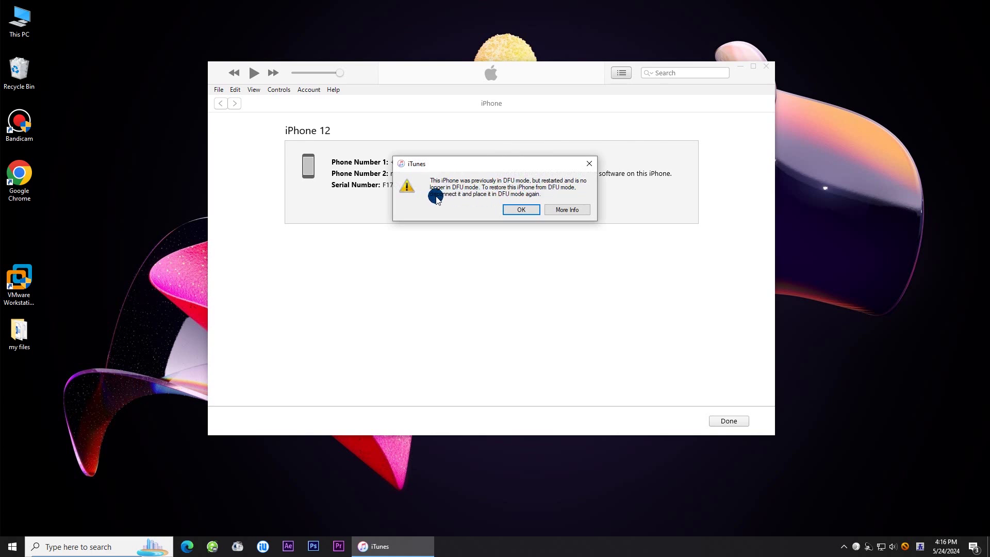
Step: Dismiss the DFU warning, run Restore and Update, and acknowledge the factory-restore message
click(521, 210)
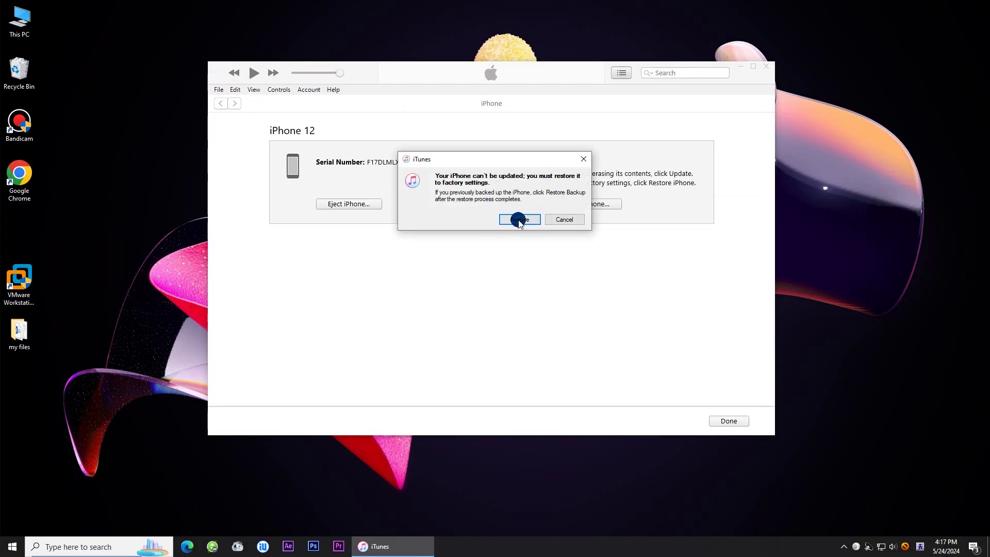
click(520, 220)
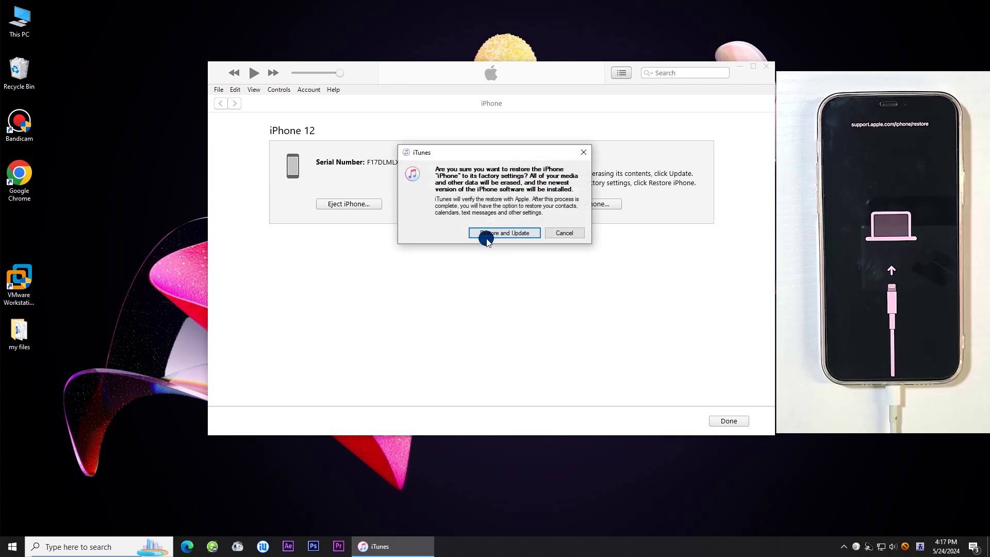
click(507, 233)
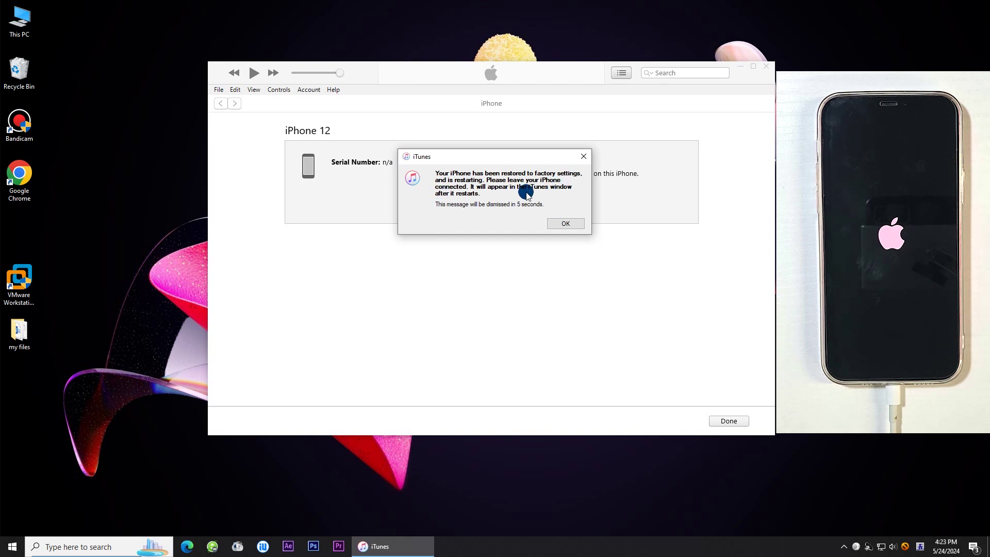
click(569, 222)
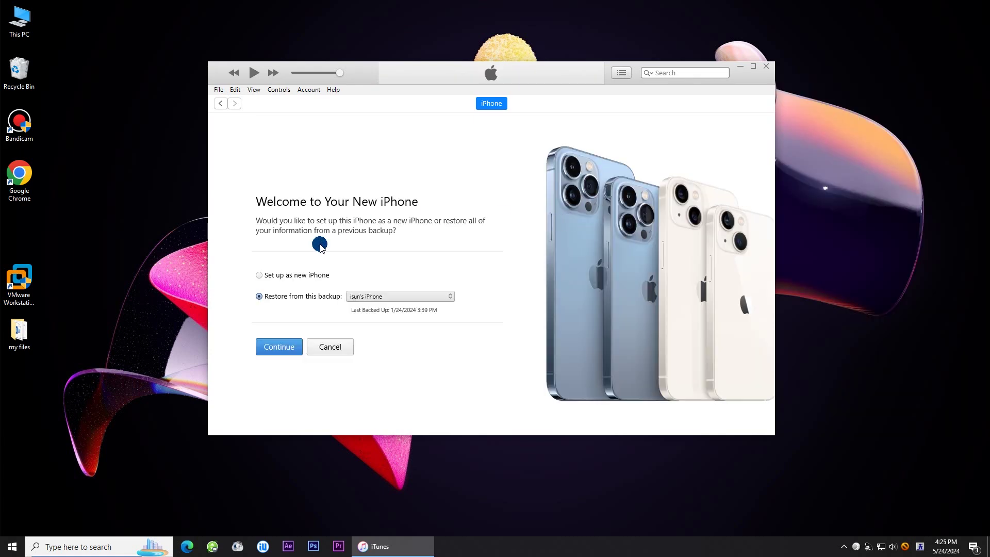
Step: Set up as a new iPhone to show its summary, then switch between Music and iPhone pages
click(277, 276)
click(276, 350)
click(285, 316)
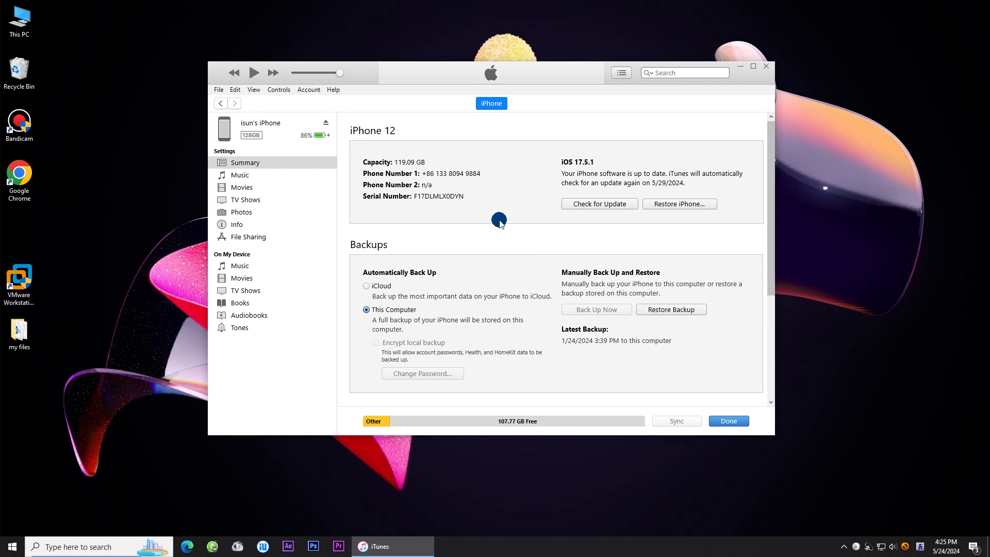
click(220, 104)
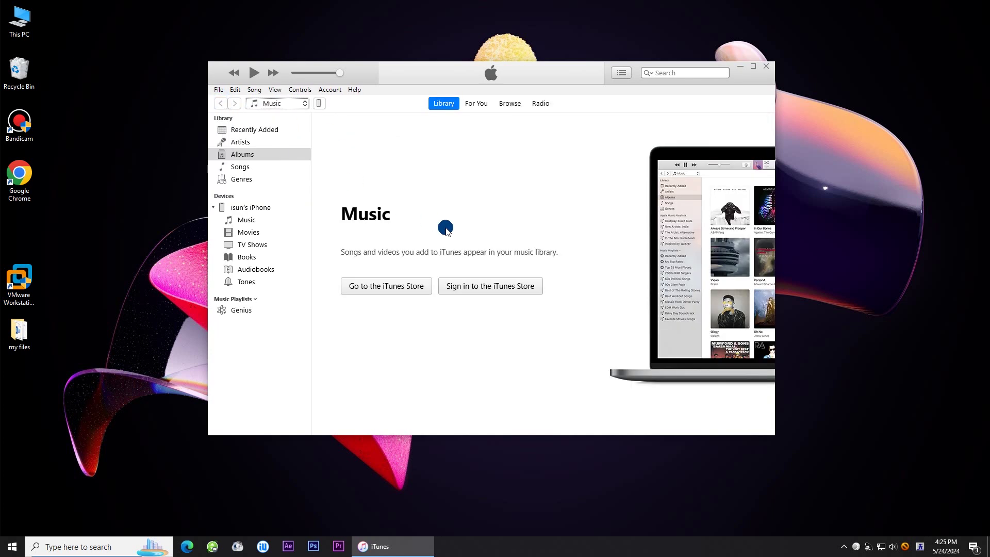
click(322, 105)
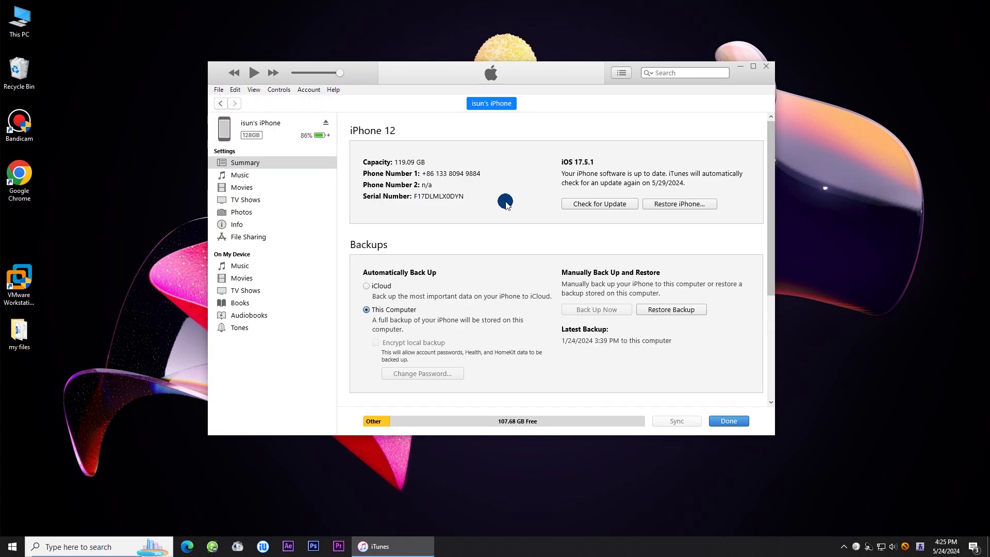
click(220, 103)
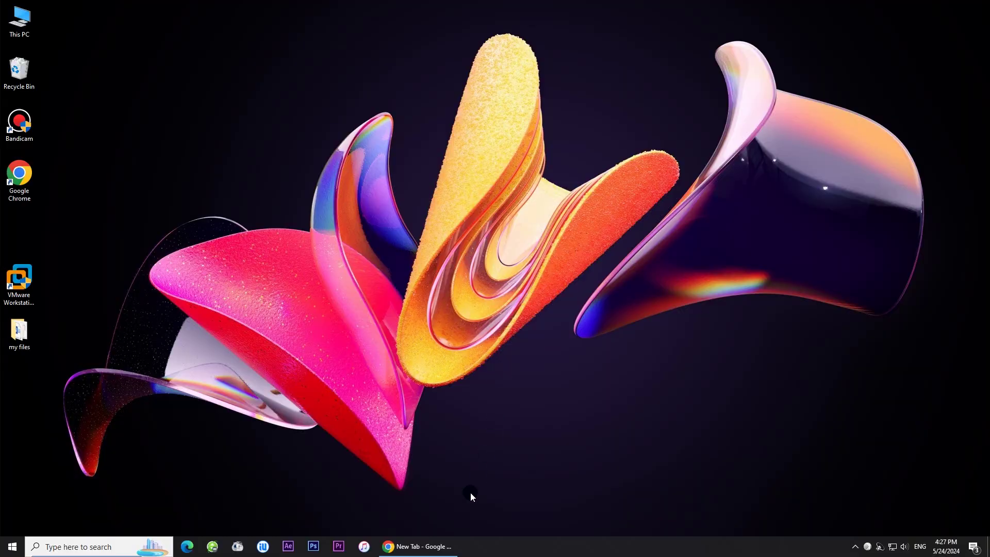
click(419, 545)
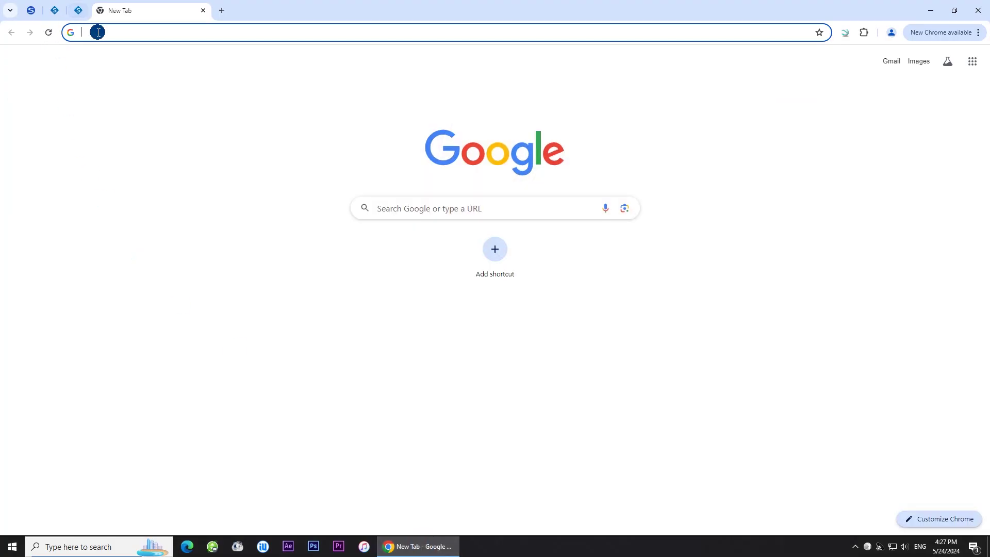
text(www.isunshare)
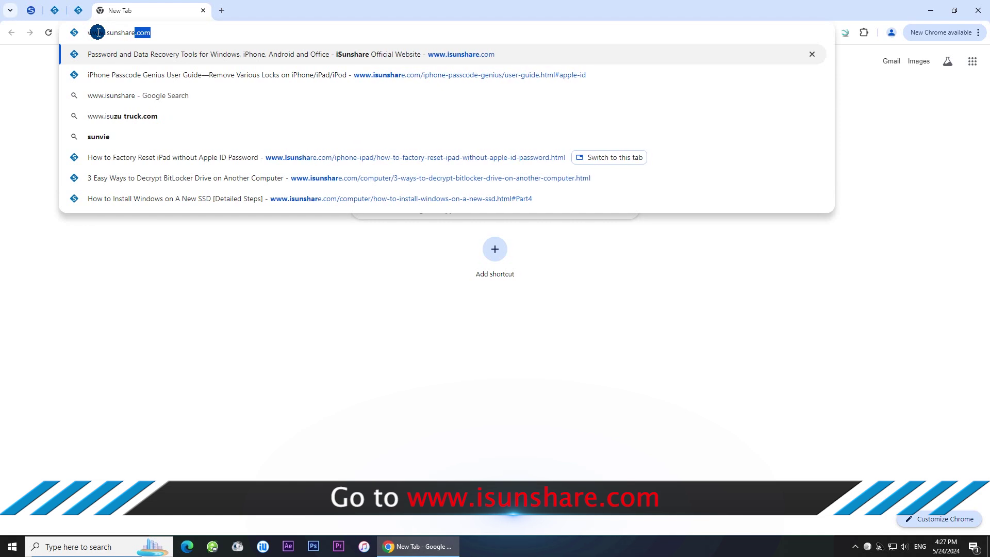
text(.com)
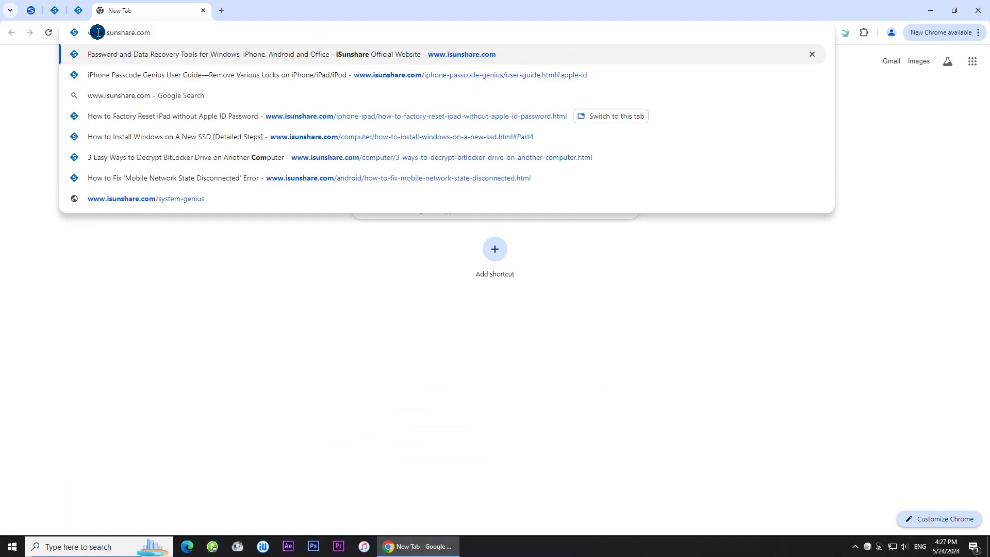
key(Return)
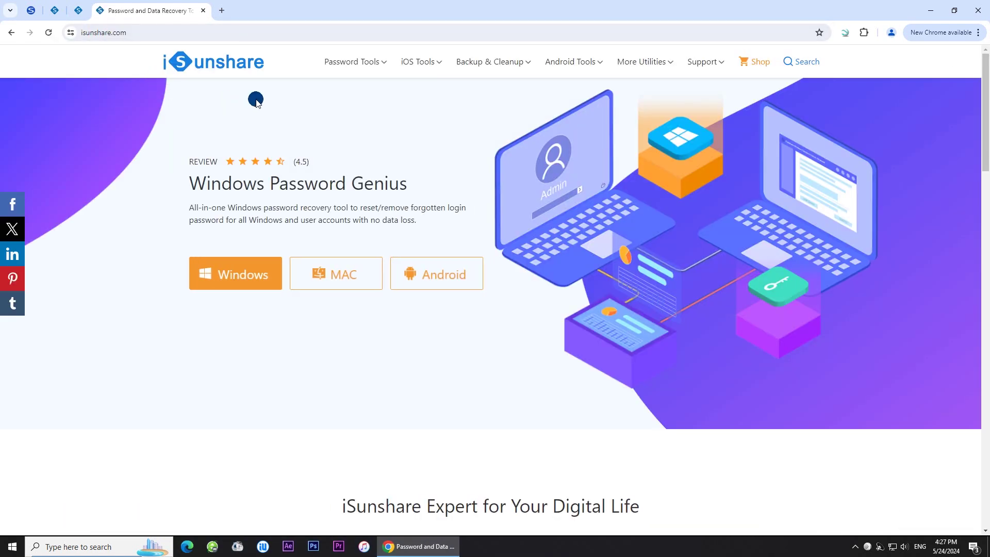
mouse_move(415, 62)
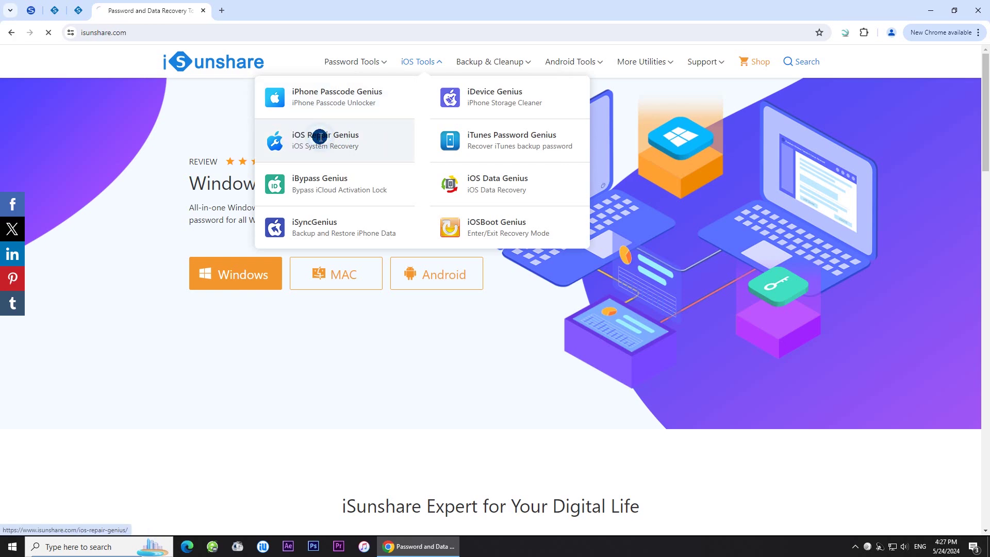
click(319, 137)
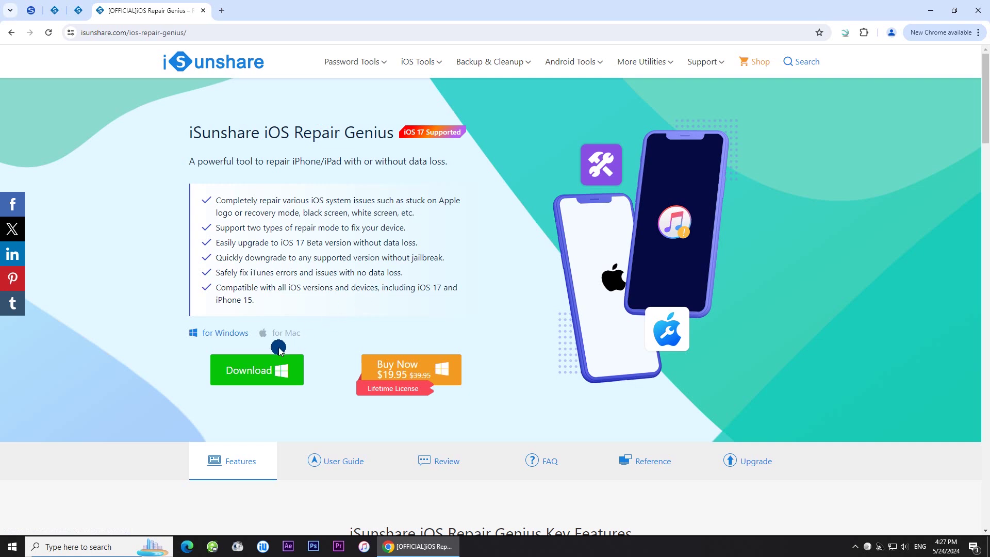
Step: Download the iOS Repair Genius installer and run it from the downloads bubble
click(254, 371)
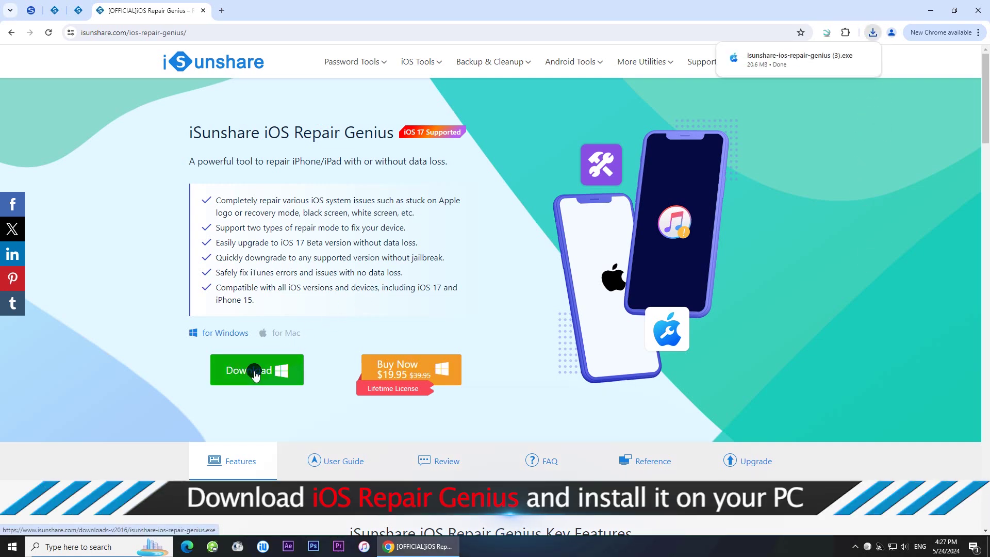
click(779, 58)
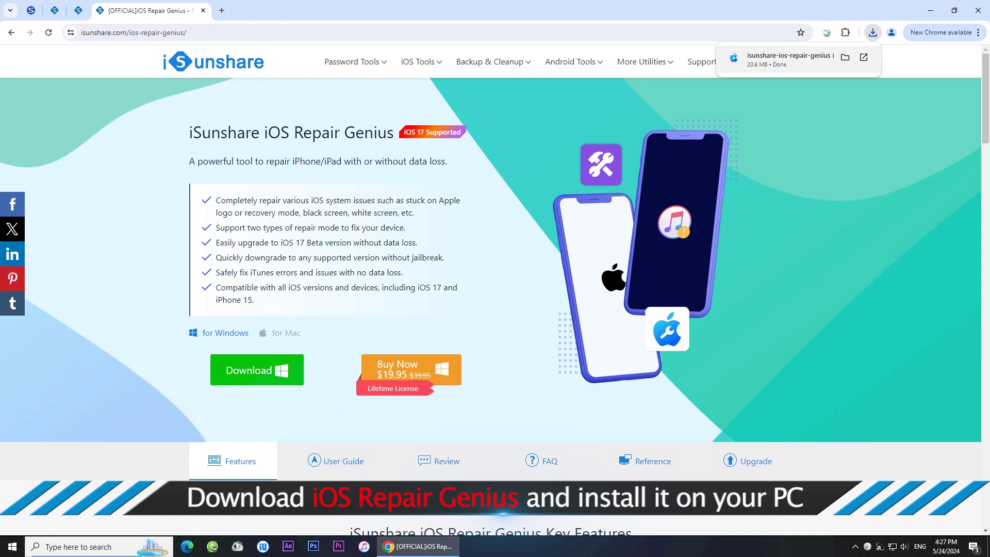
click(942, 53)
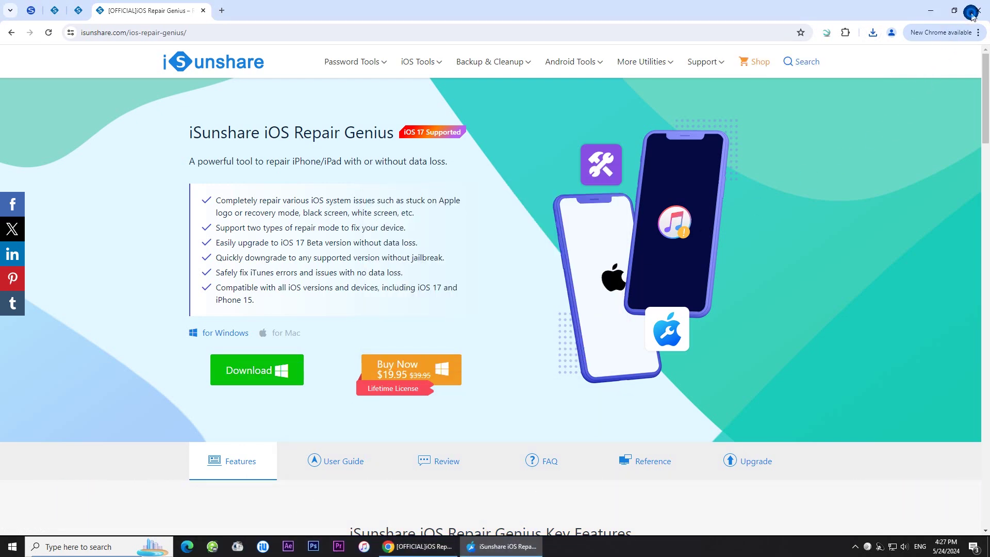
Step: Close Chrome and install iSunshare iOS Repair Genius 4.2.0.2 with default settings, launching it afterwards
click(975, 13)
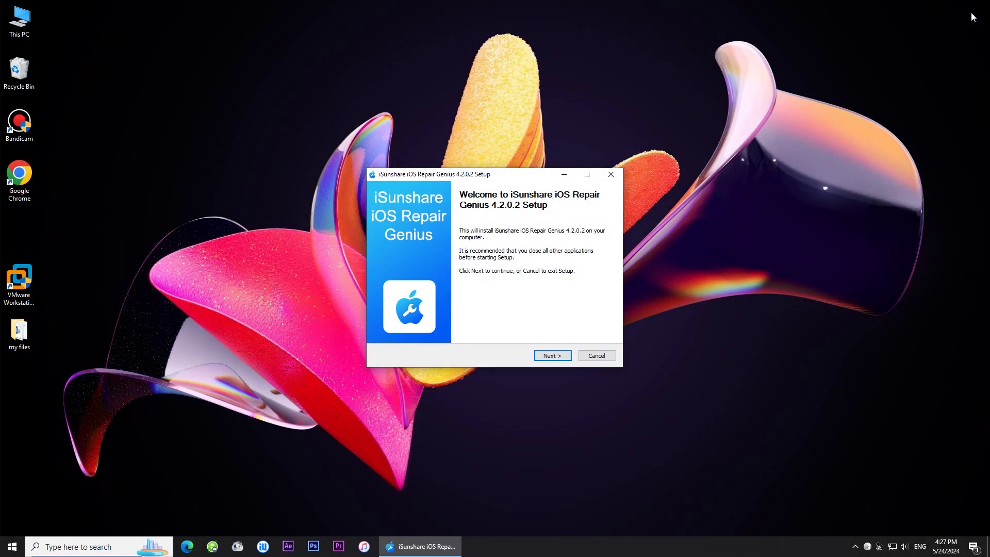
click(552, 356)
click(552, 356)
click(552, 356)
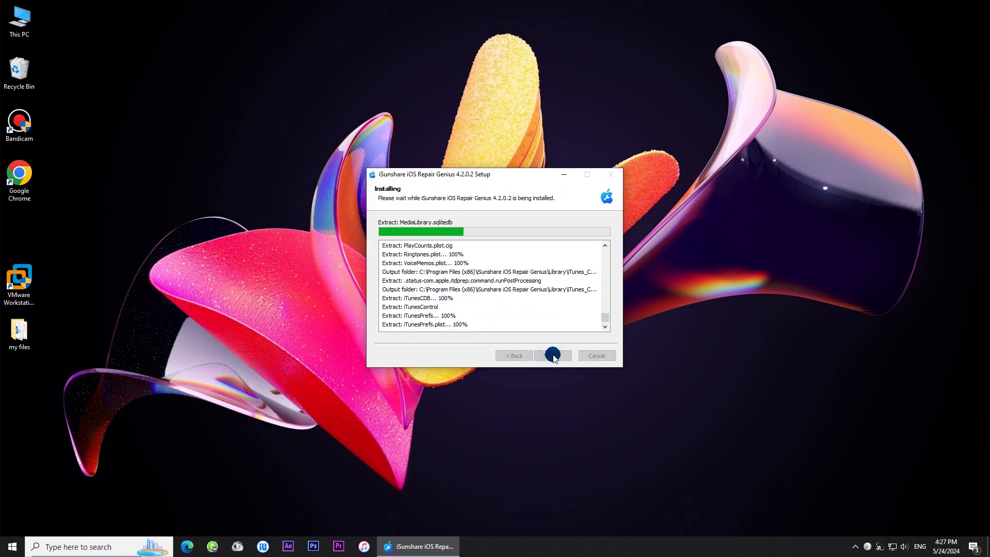
click(552, 355)
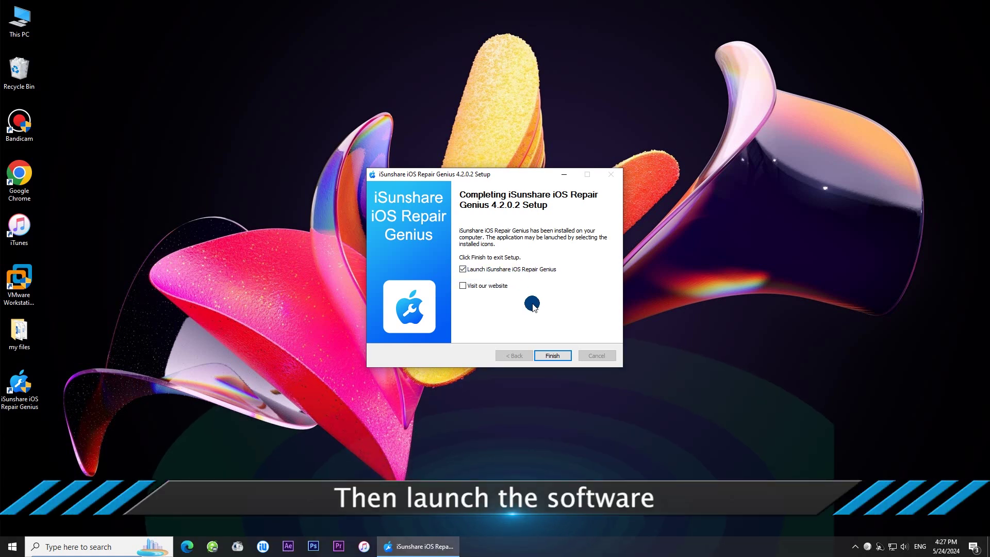
click(551, 354)
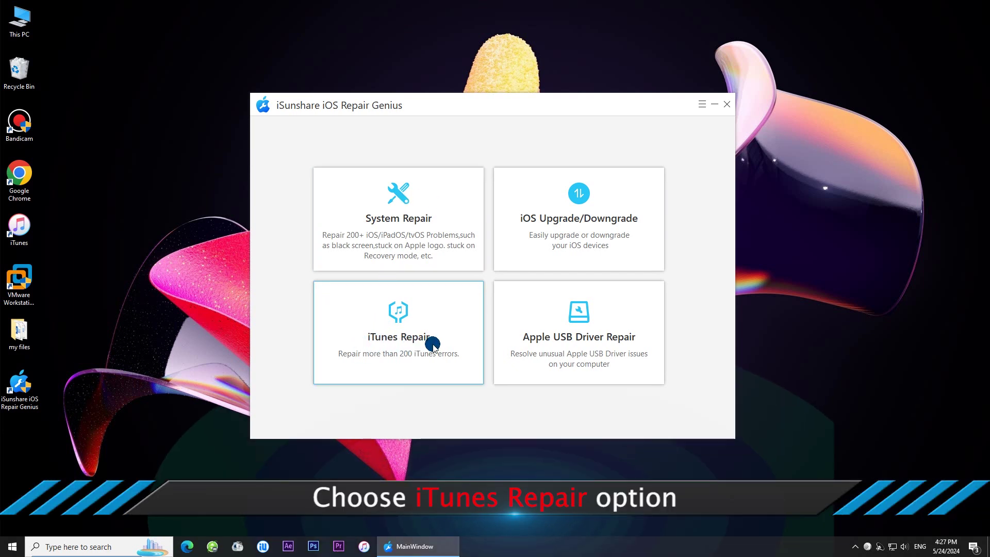
Step: Run iTunes Repair's Repair iTunes Connection Issues until complete, then select the iTunes desktop shortcut
click(396, 339)
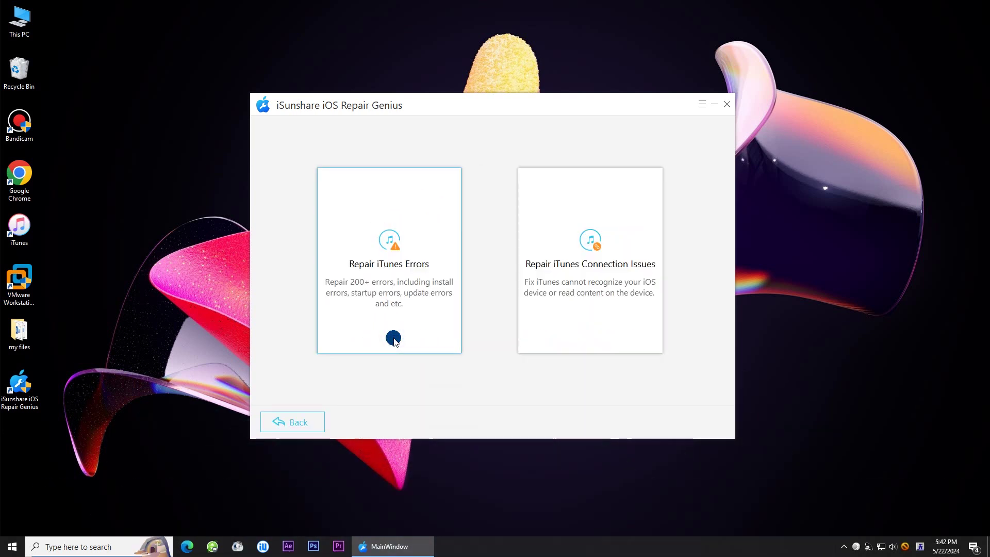
click(593, 262)
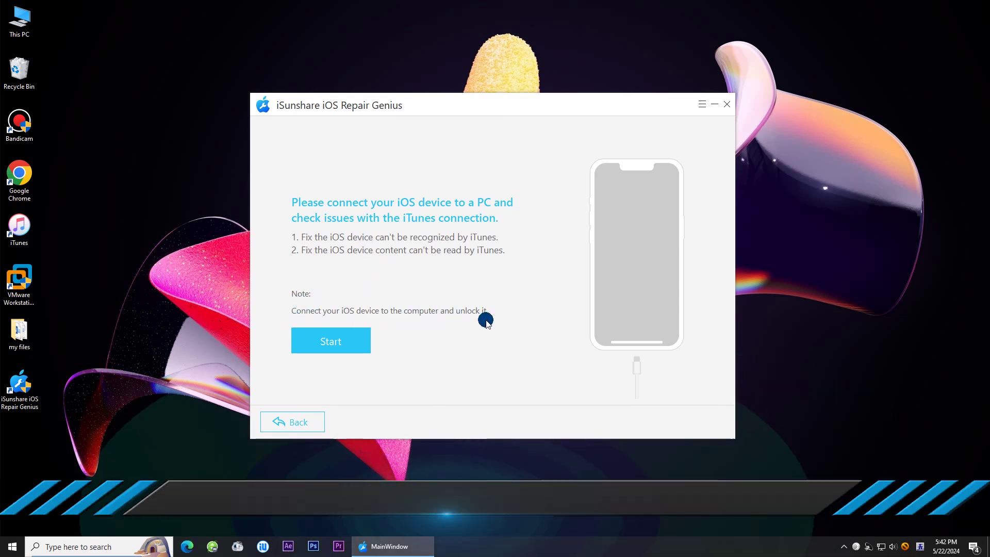
click(331, 342)
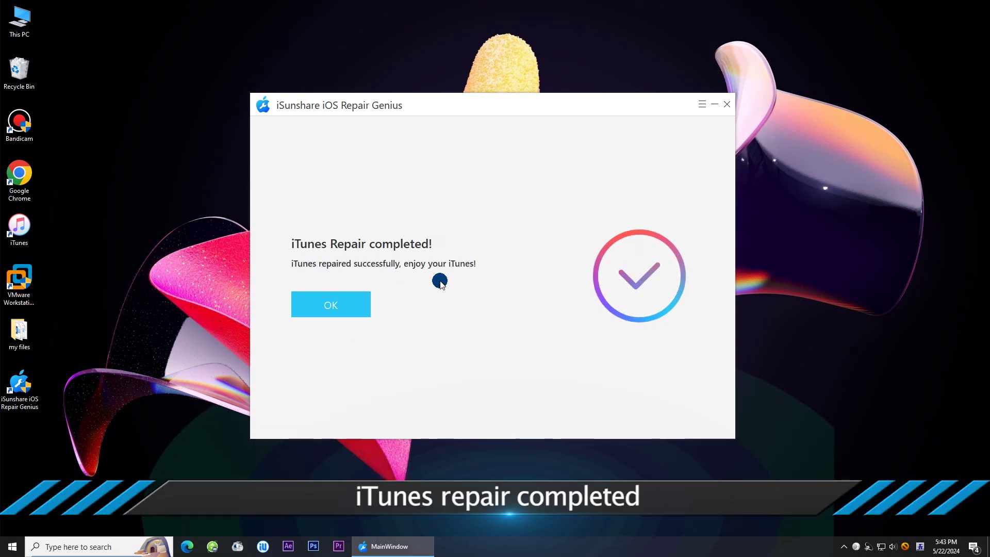
click(12, 228)
Step: Launch iTunes from the desktop and select the connected iPhone 12 to view its summary
double_click(13, 228)
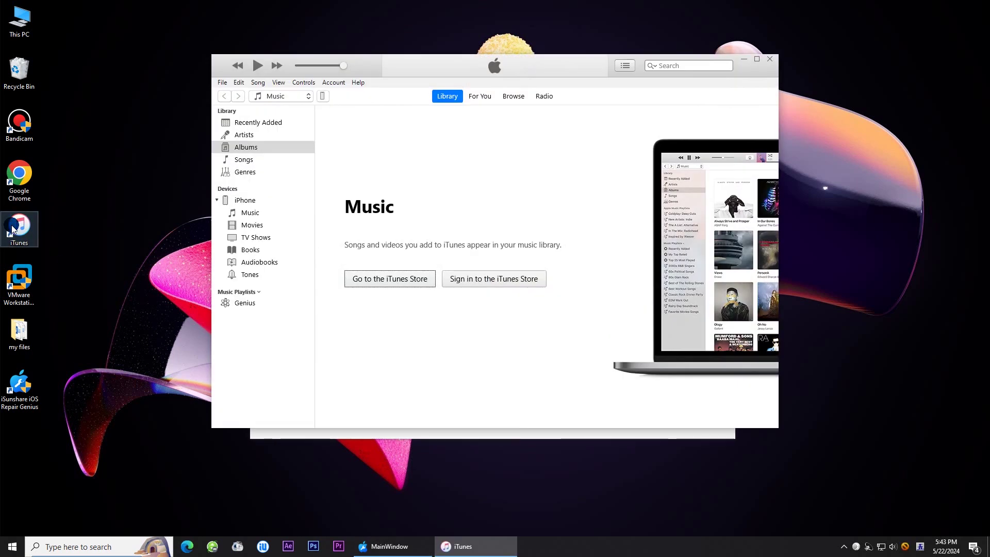
click(322, 98)
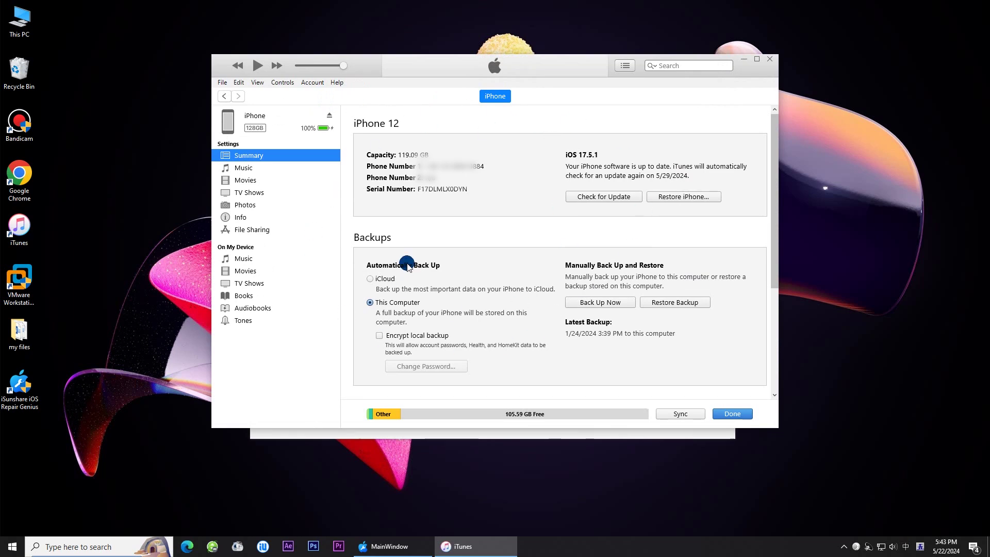